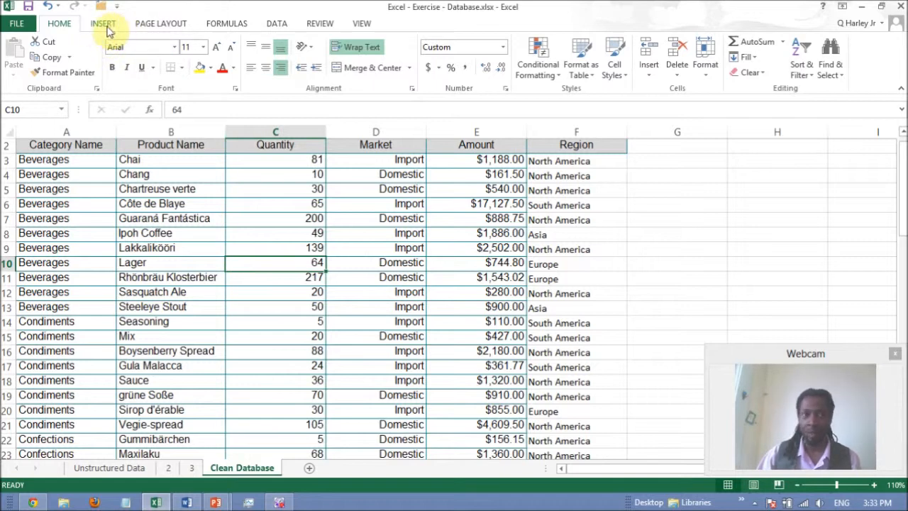
Step: Create a PivotTable on a new worksheet from the Clean Database range A2:F69
{"action": "left_click", "coordinate": [103, 25]}
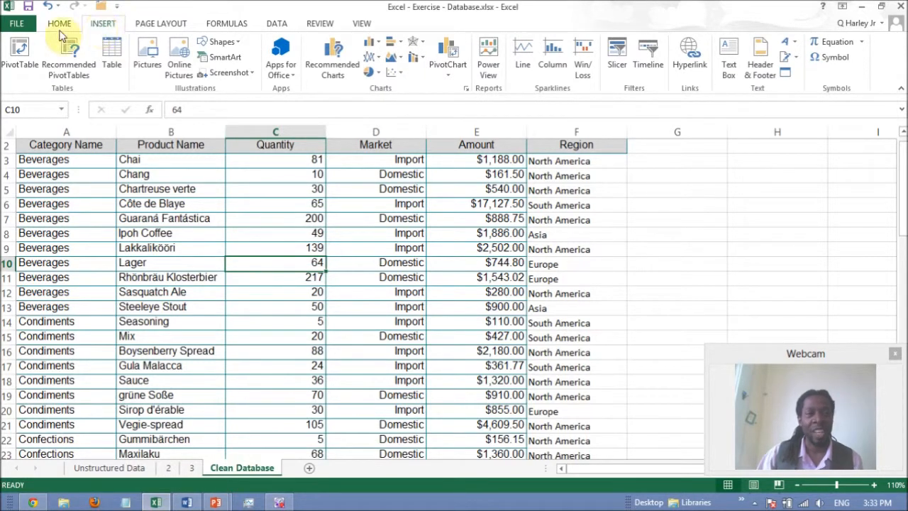
{"action": "left_click", "coordinate": [23, 70]}
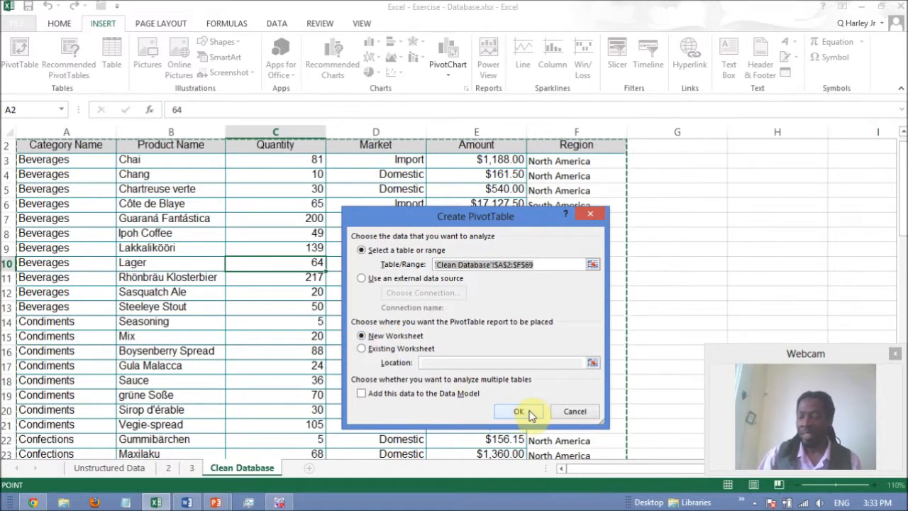
{"action": "left_click", "coordinate": [529, 413]}
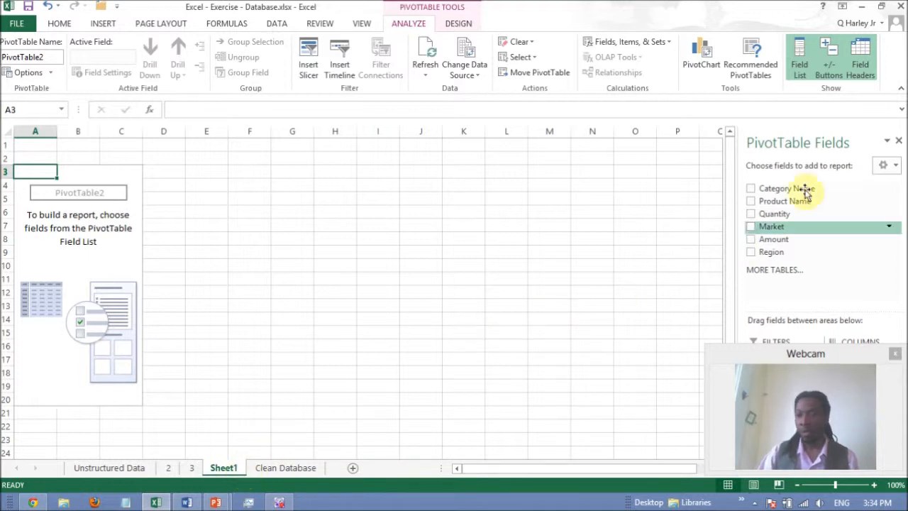
{"action": "left_click_drag", "start_coordinate": [833, 361], "coordinate": [650, 338]}
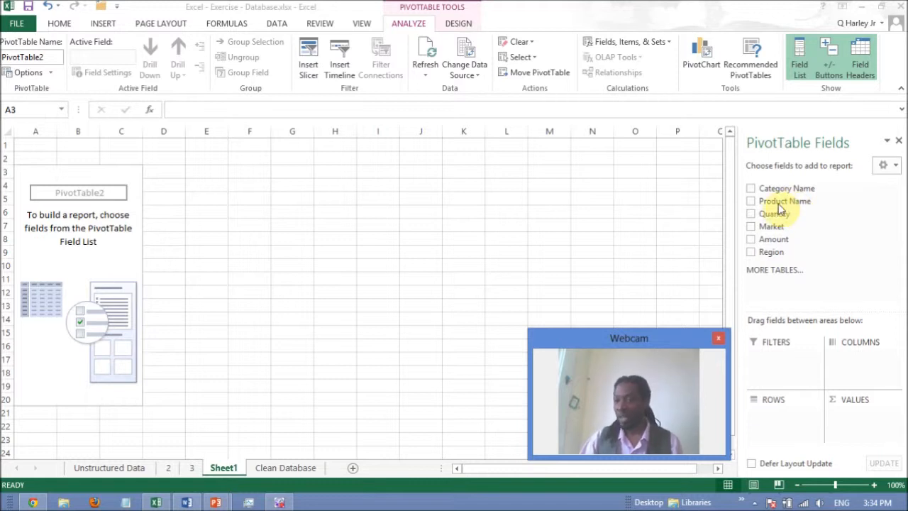
Step: Place the Region field in the pivot table's rows and the Market field in its columns
{"action": "left_click_drag", "start_coordinate": [771, 252], "coordinate": [773, 417]}
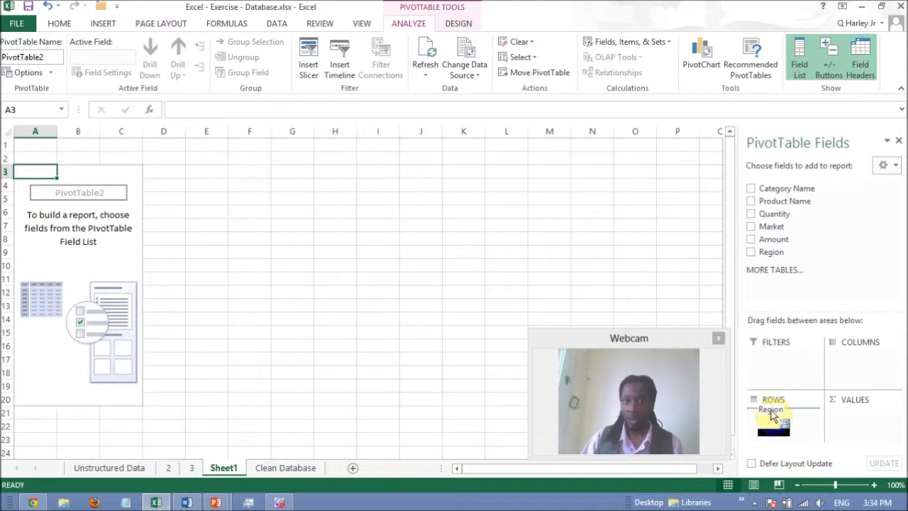
{"action": "left_click_drag", "start_coordinate": [773, 416], "coordinate": [773, 415]}
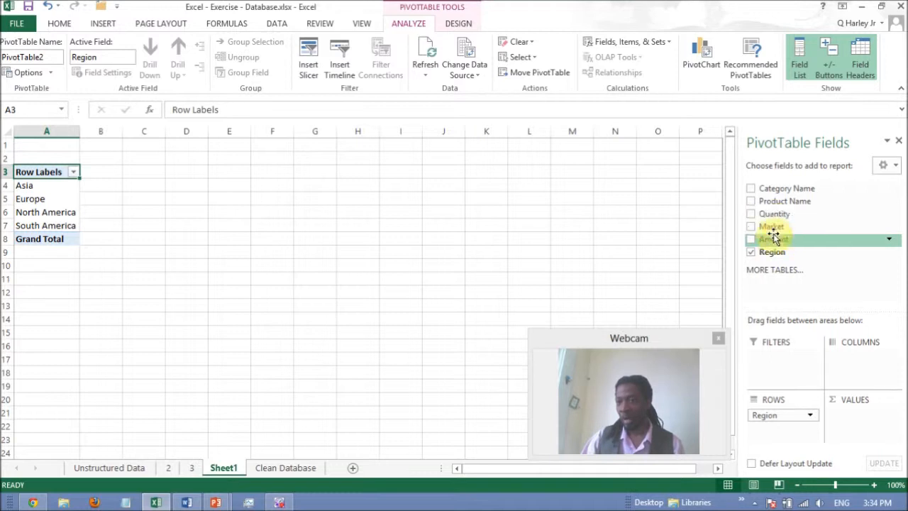
{"action": "left_click_drag", "start_coordinate": [773, 231], "coordinate": [860, 365]}
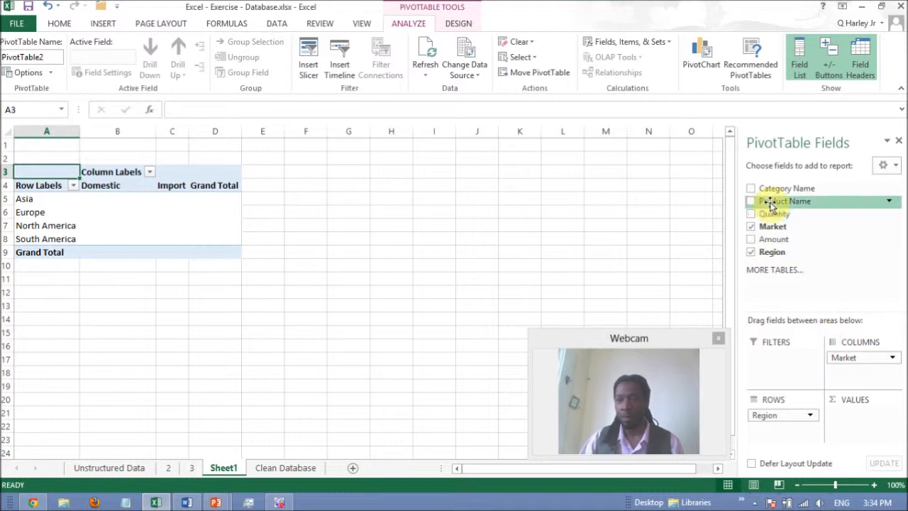
Step: Add Product Name below Region in the rows and summarize Quantity as the pivot table's values
{"action": "left_click_drag", "start_coordinate": [772, 205], "coordinate": [783, 431]}
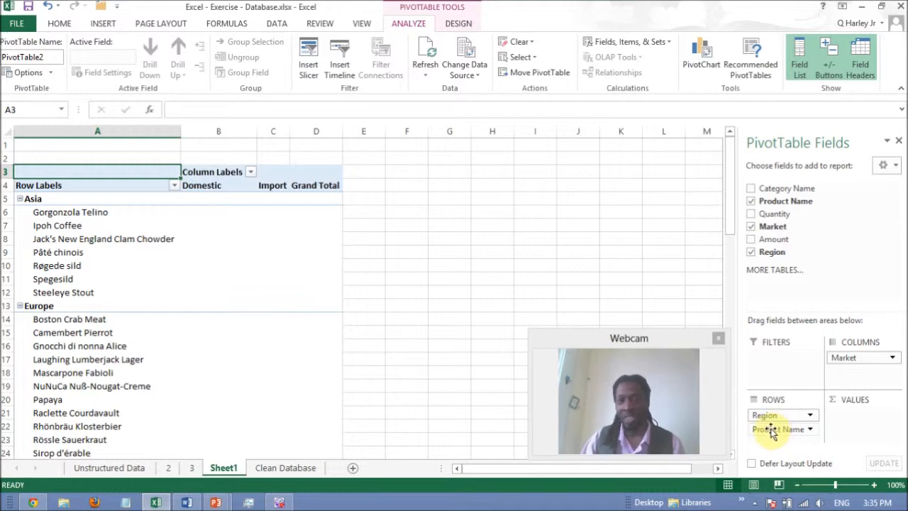
{"action": "left_click_drag", "start_coordinate": [780, 212], "coordinate": [851, 428]}
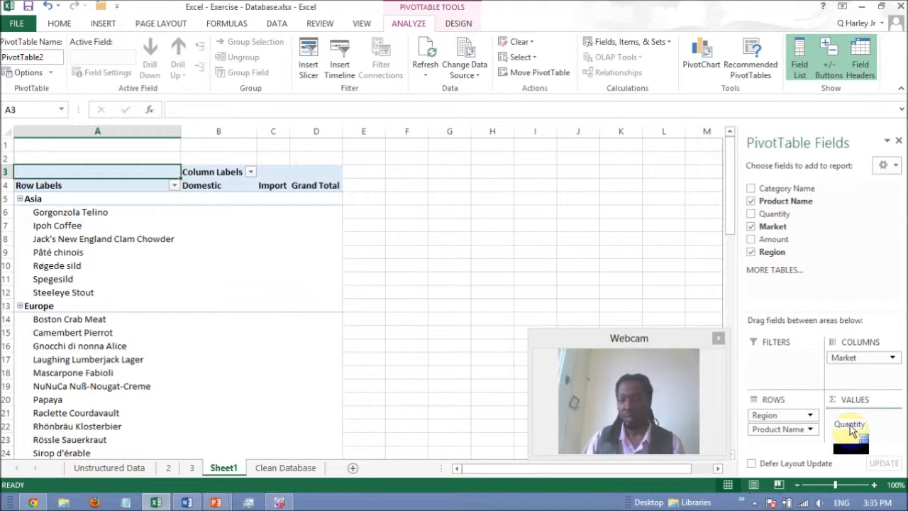
{"action": "left_click_drag", "start_coordinate": [851, 428], "coordinate": [852, 428]}
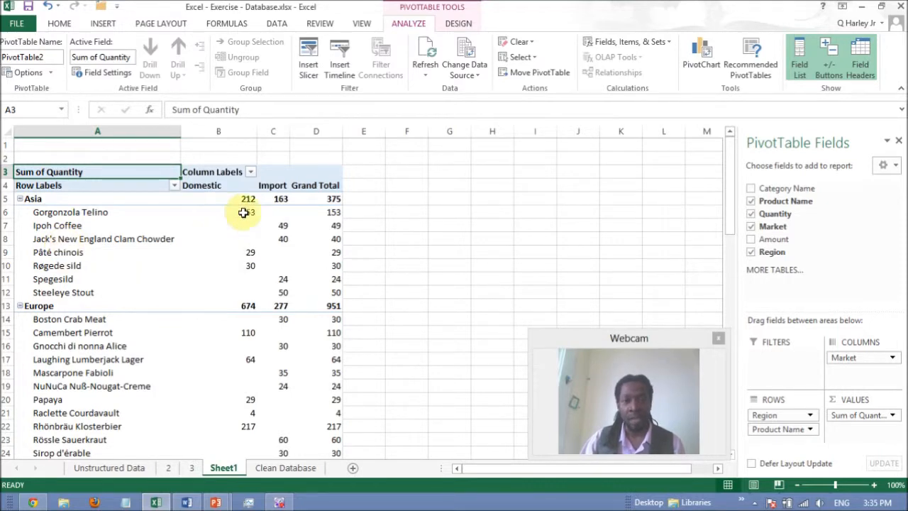
{"action": "mouse_move", "coordinate": [249, 212]}
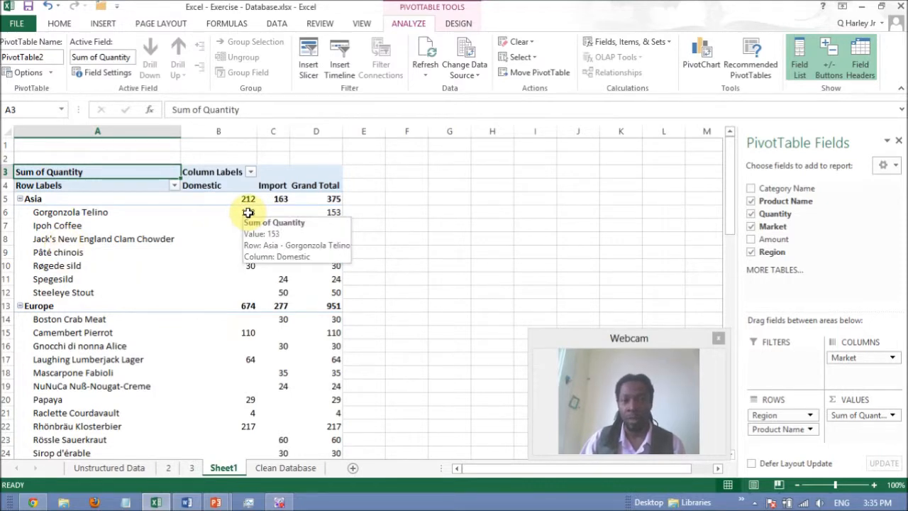
{"action": "mouse_move", "coordinate": [285, 281]}
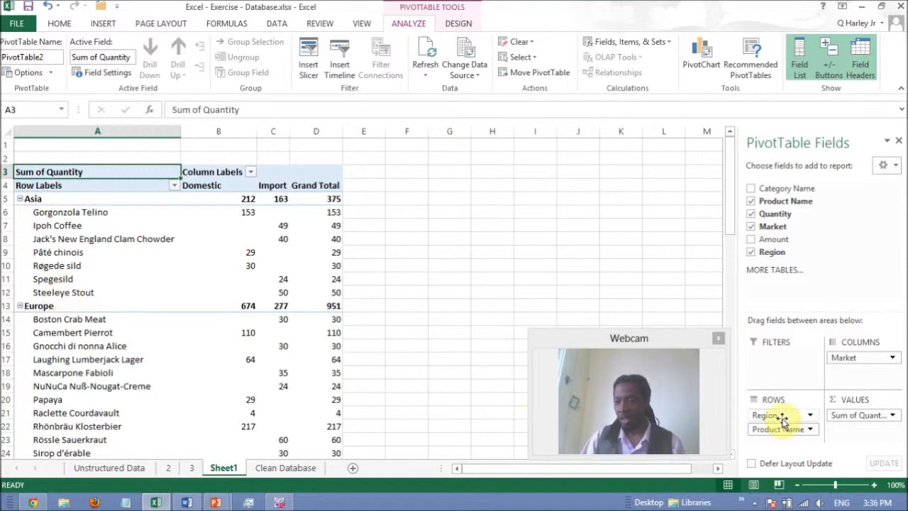
Step: Remove Region from the pivot table and move Market from the columns to the rows above Product Name
{"action": "left_click_drag", "start_coordinate": [780, 417], "coordinate": [803, 267]}
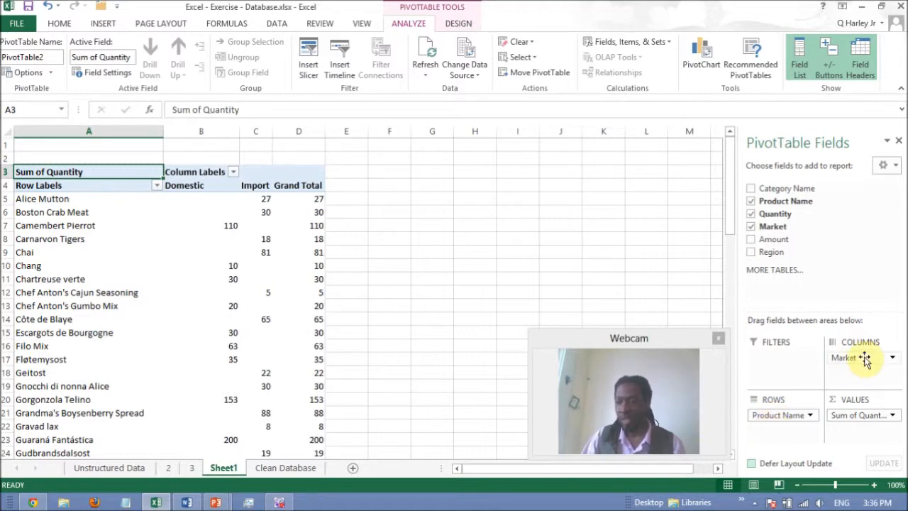
{"action": "left_click_drag", "start_coordinate": [852, 360], "coordinate": [780, 415]}
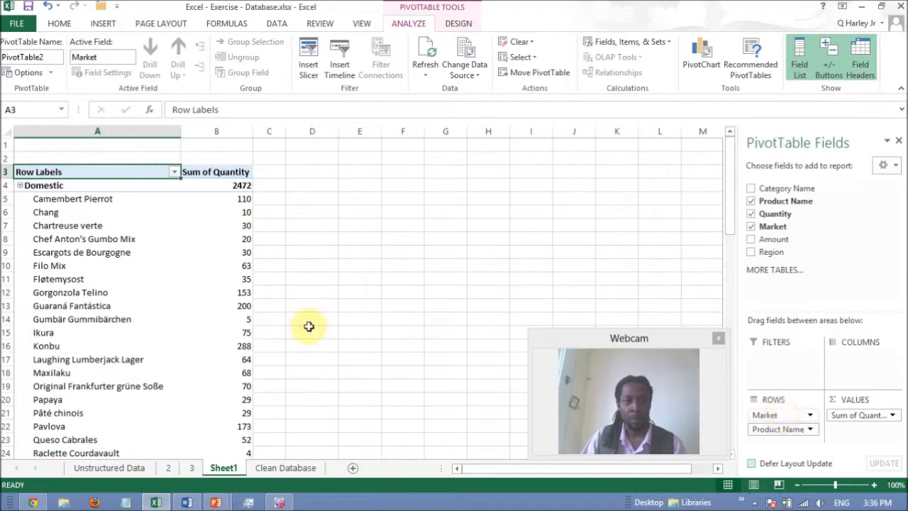
{"action": "left_click", "coordinate": [212, 302]}
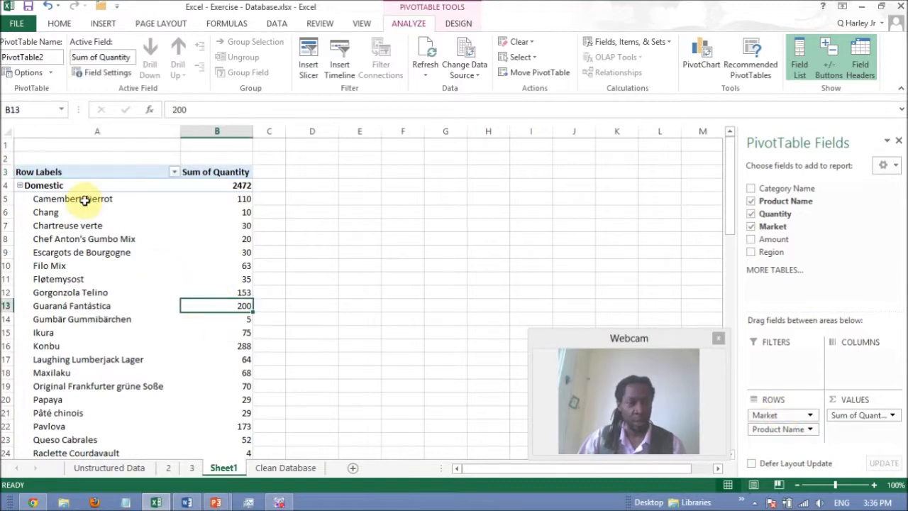
{"action": "scroll", "coordinate": [219, 245], "scroll_direction": "down", "scroll_amount": 7}
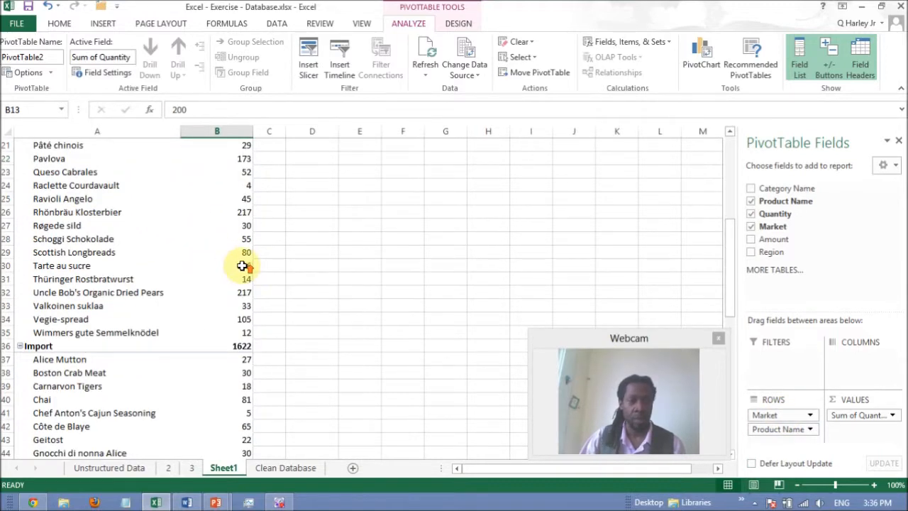
{"action": "scroll", "coordinate": [243, 264], "scroll_direction": "up", "scroll_amount": 7}
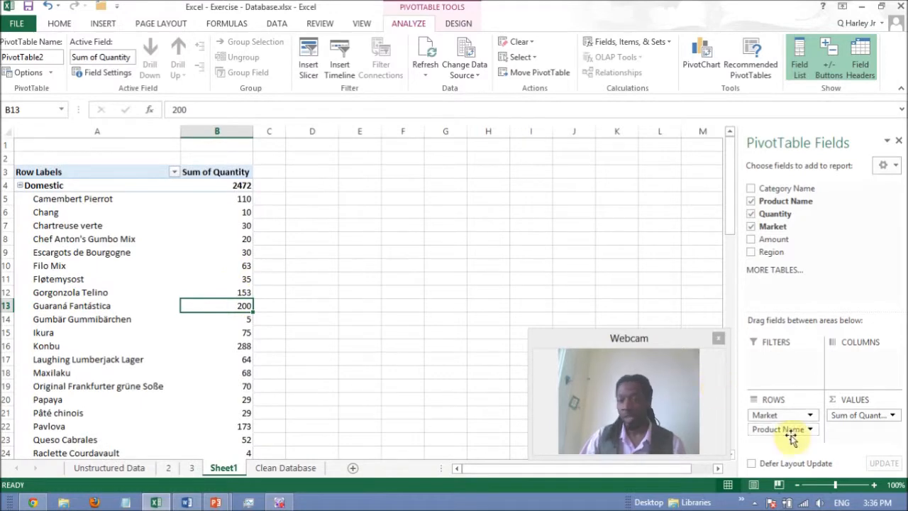
Step: Move Product Name to the pivot table's columns and add Region above Market in the rows
{"action": "left_click_drag", "start_coordinate": [810, 421], "coordinate": [858, 360]}
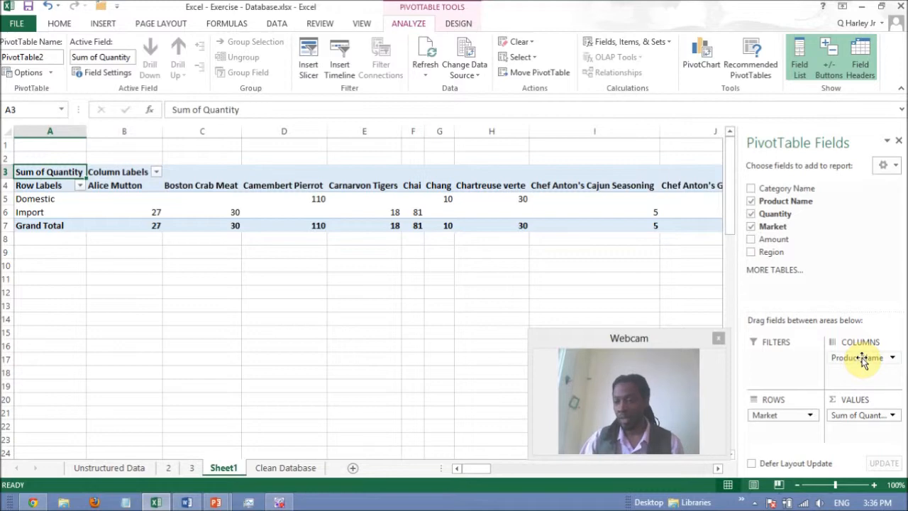
{"action": "left_click_drag", "start_coordinate": [756, 251], "coordinate": [771, 413]}
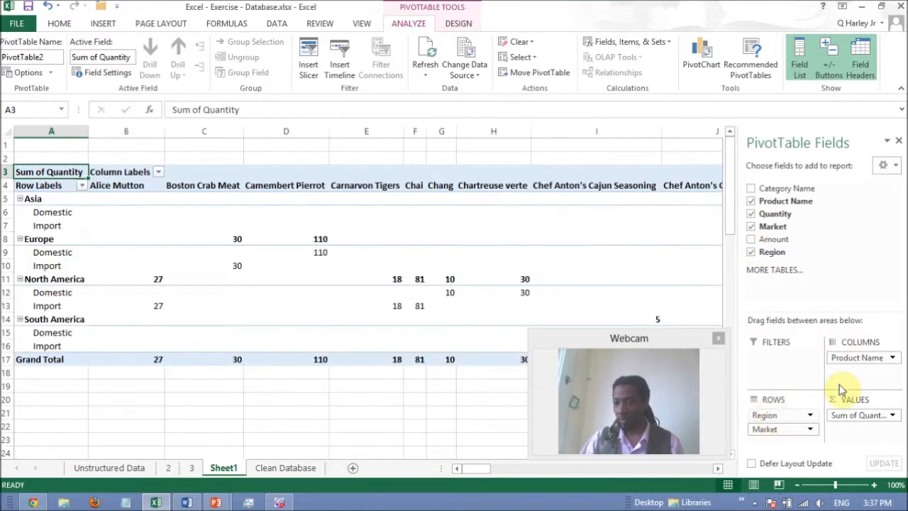
{"action": "mouse_move", "coordinate": [857, 358]}
{"action": "left_mouse_down"}
{"action": "mouse_move", "coordinate": [858, 380]}
{"action": "mouse_move", "coordinate": [781, 432]}
{"action": "mouse_move", "coordinate": [863, 372]}
{"action": "left_mouse_up"}
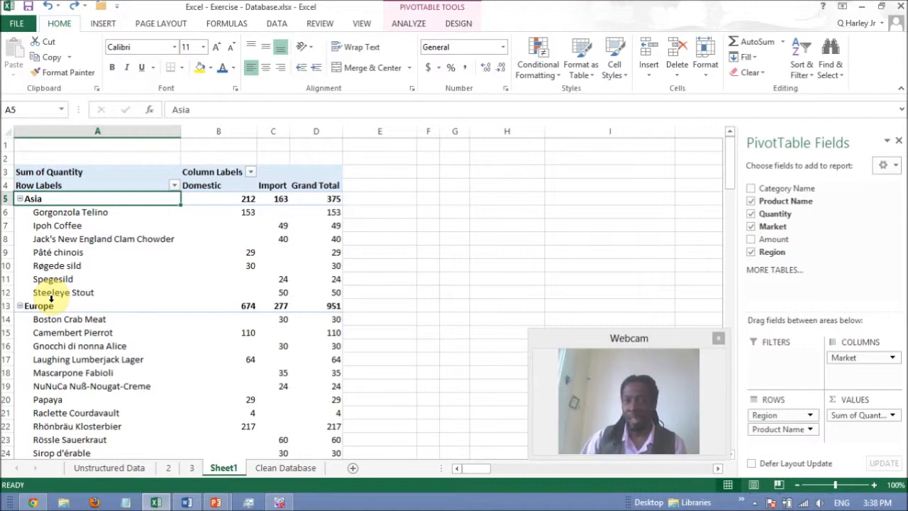
Step: Format all region labels in the pivot table with a blue font colour and font size 16
{"action": "left_click", "coordinate": [51, 298]}
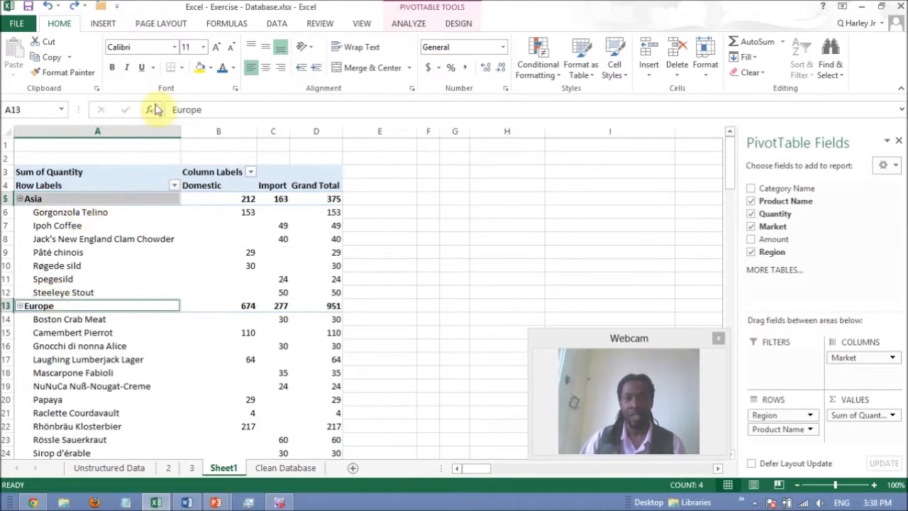
{"action": "left_click", "coordinate": [221, 68]}
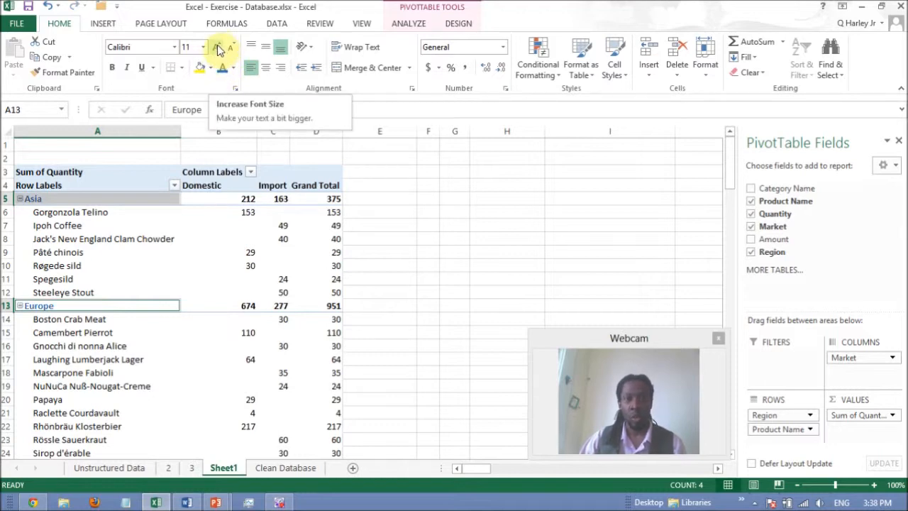
{"action": "left_click", "coordinate": [217, 48]}
{"action": "left_click", "coordinate": [217, 47]}
{"action": "left_click", "coordinate": [218, 47]}
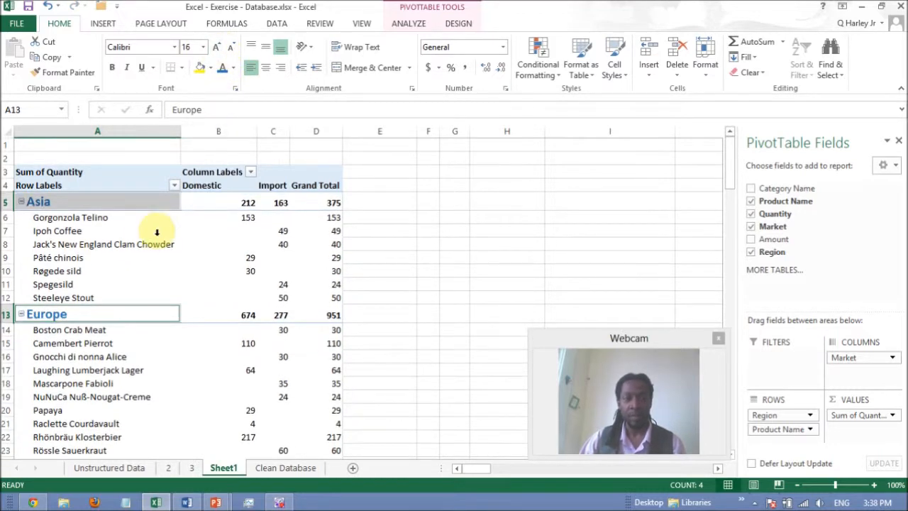
{"action": "left_click", "coordinate": [156, 203]}
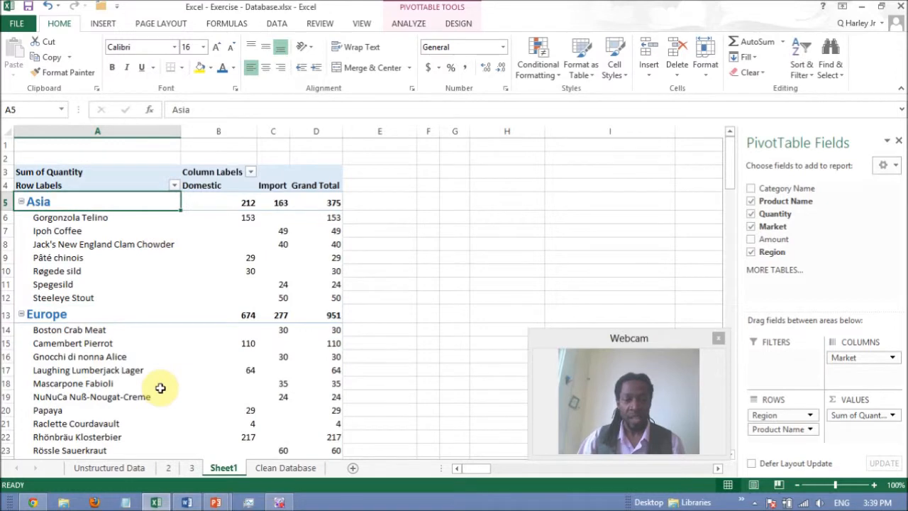
Step: On the Clean Database sheet, set the Amount for Rhönbräu Klosterbier in E11 to 20000
{"action": "left_click", "coordinate": [291, 471]}
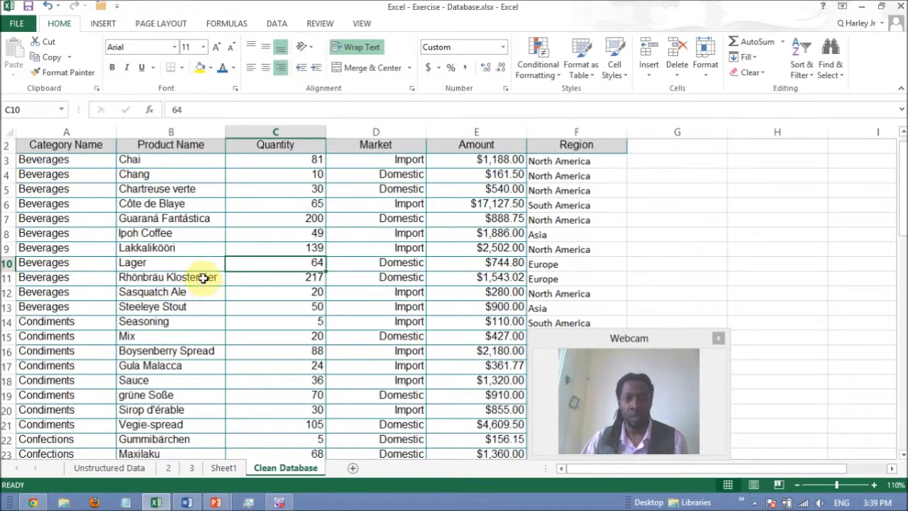
{"action": "left_click", "coordinate": [255, 280]}
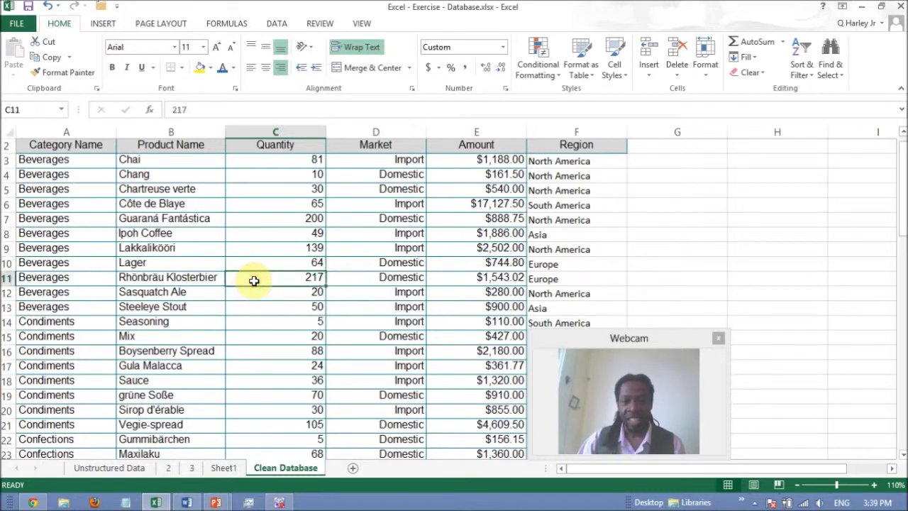
{"action": "left_click", "coordinate": [543, 280]}
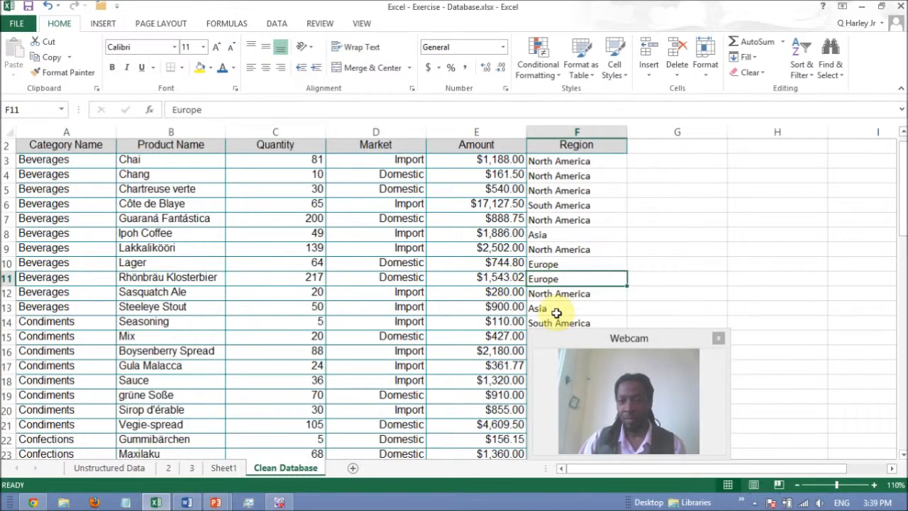
{"action": "left_click", "coordinate": [509, 280]}
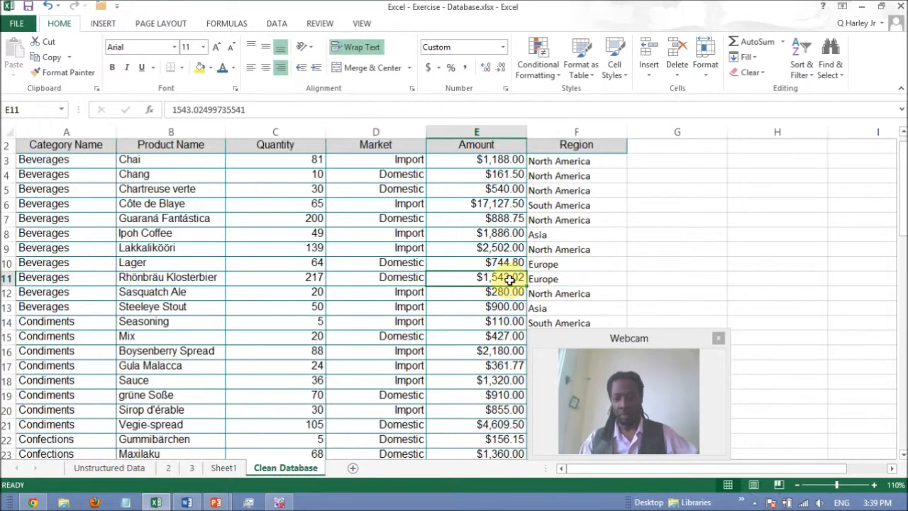
{"action": "type", "text": "20000"}
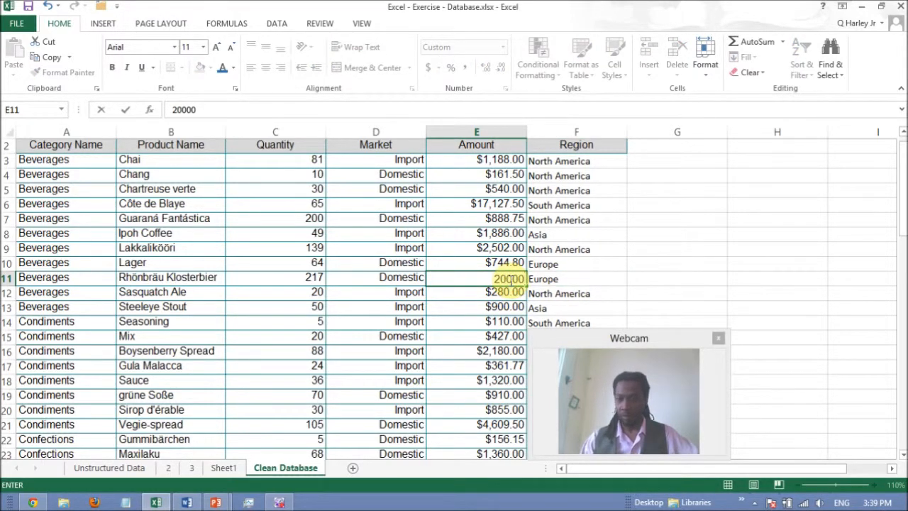
{"action": "key", "text": "Return"}
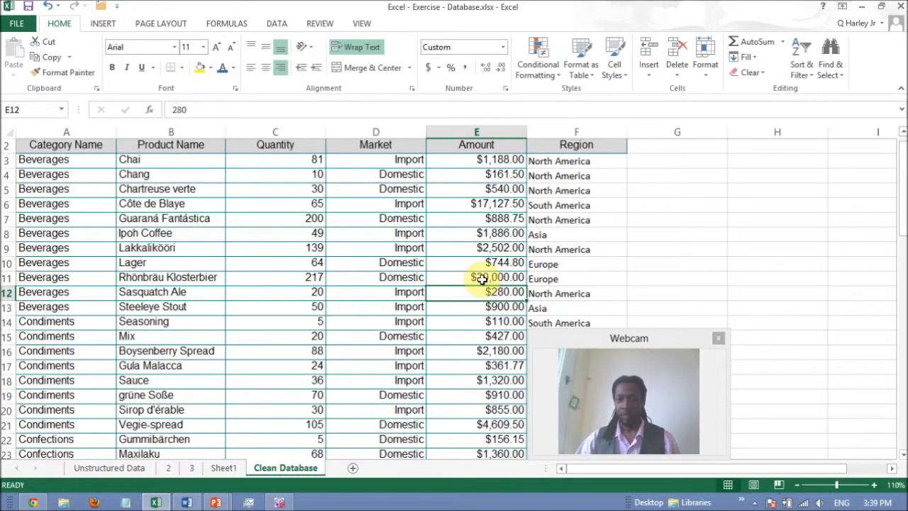
Step: Change the Region of Rhönbräu Klosterbier in F11 to "Antartica" and return to the pivot table on Sheet1
{"action": "left_click", "coordinate": [544, 279]}
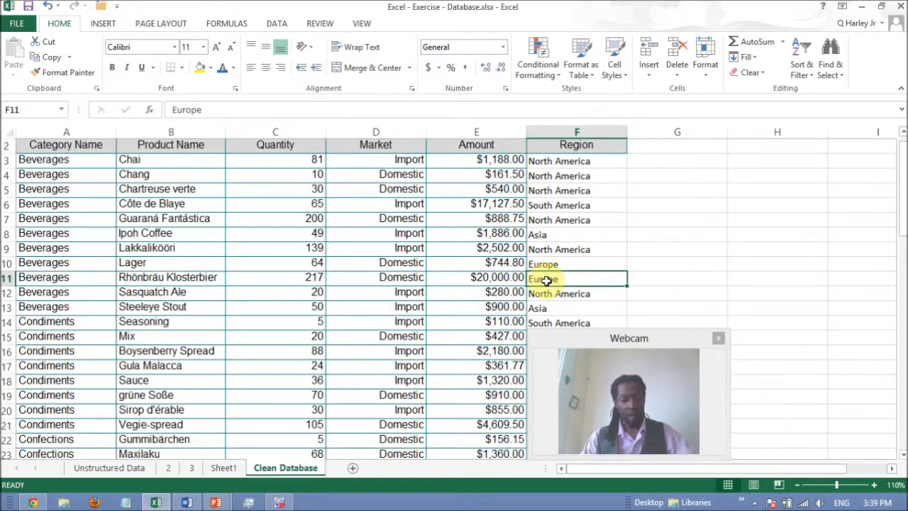
{"action": "type", "text": "Anta"}
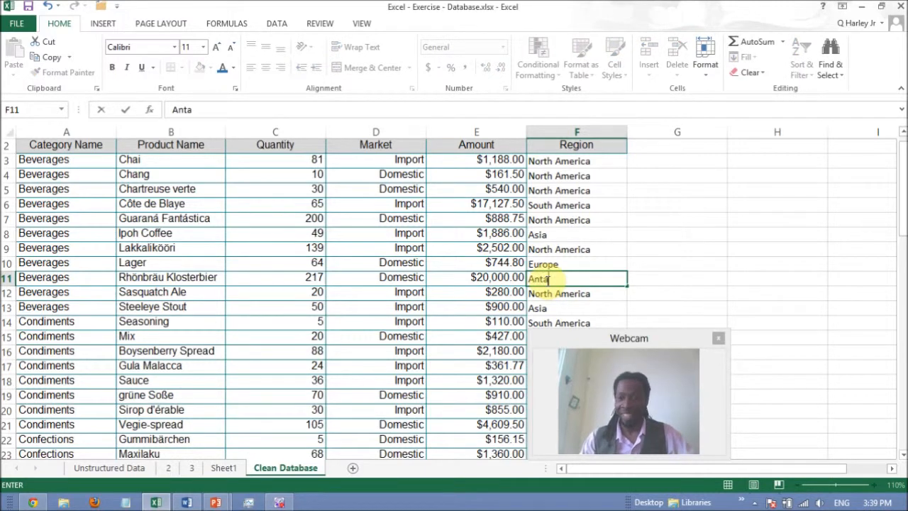
{"action": "type", "text": "rtica"}
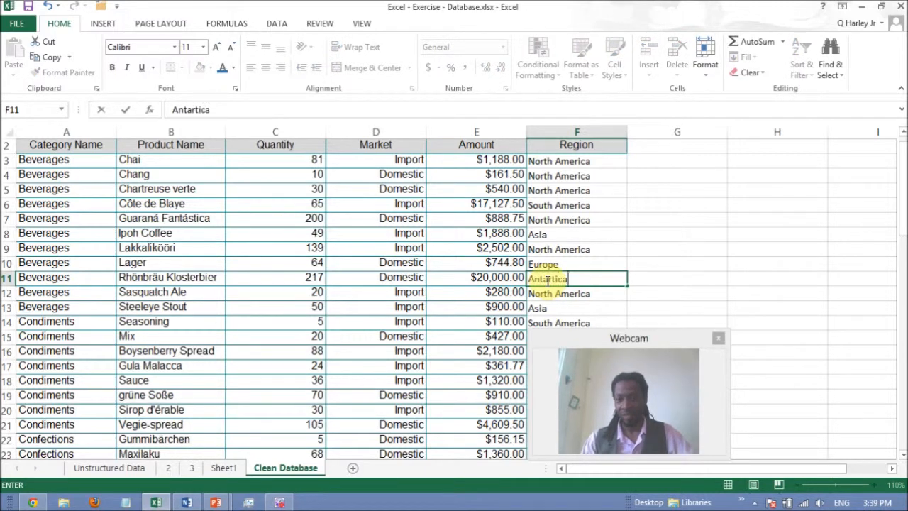
{"action": "key", "text": "Return"}
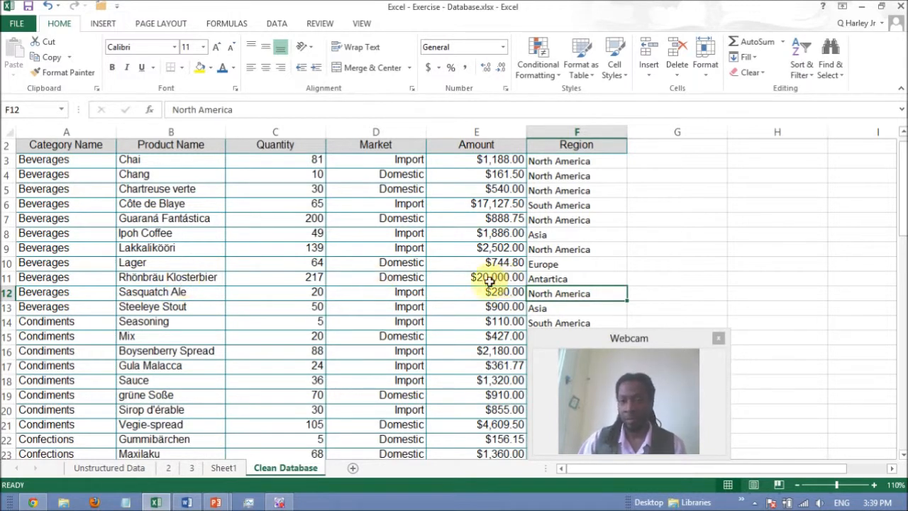
{"action": "left_click", "coordinate": [226, 469]}
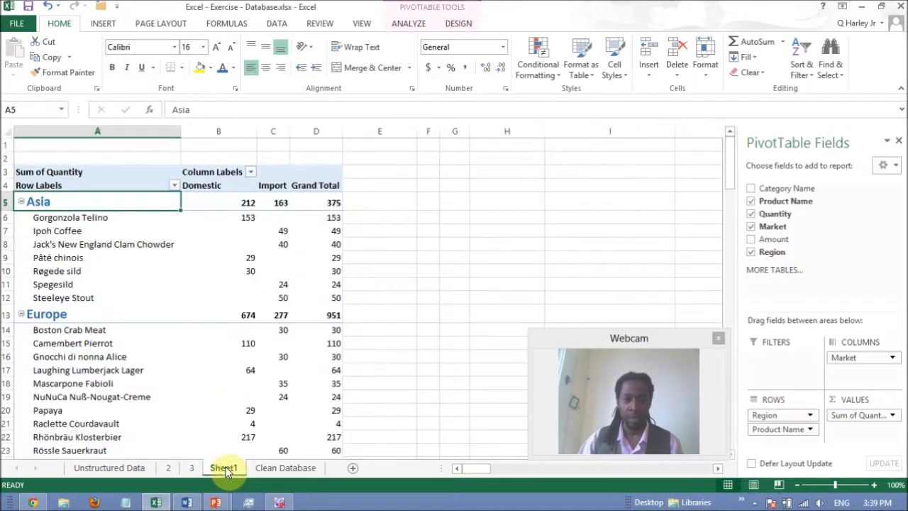
{"action": "mouse_move", "coordinate": [257, 230]}
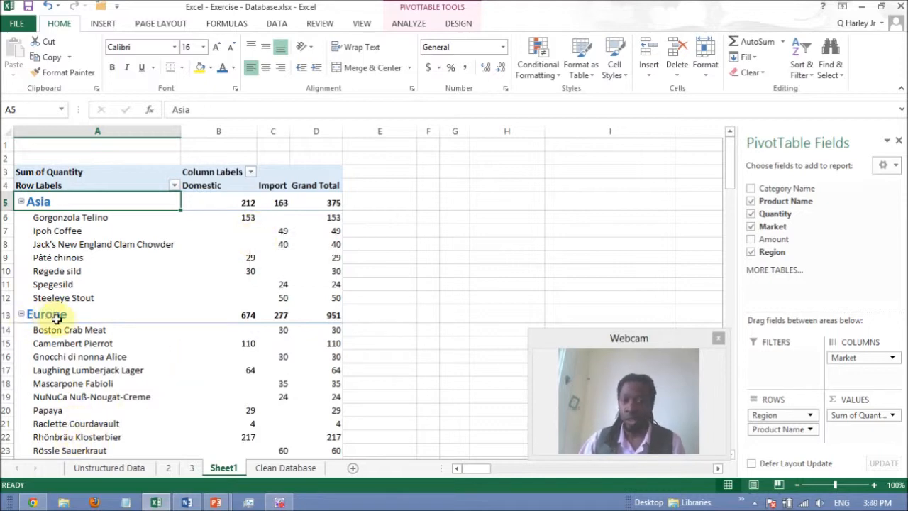
{"action": "mouse_move", "coordinate": [56, 319]}
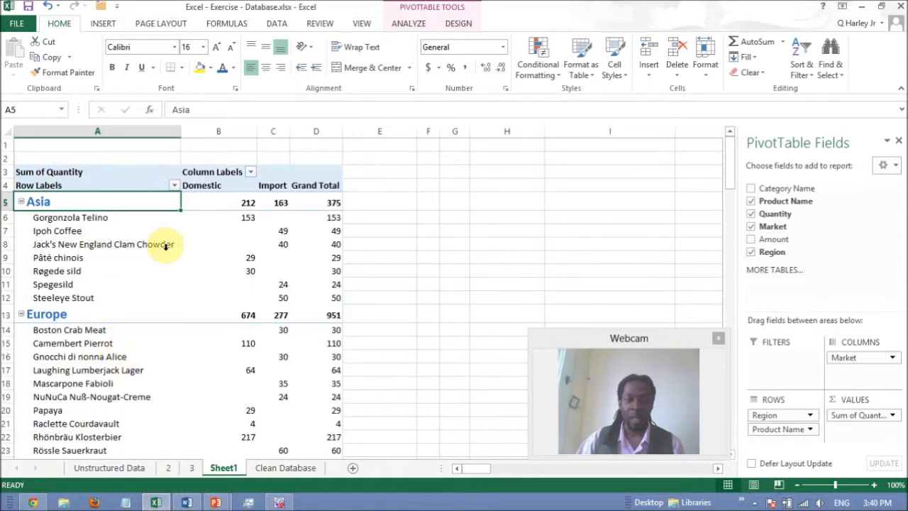
{"action": "left_click", "coordinate": [146, 263]}
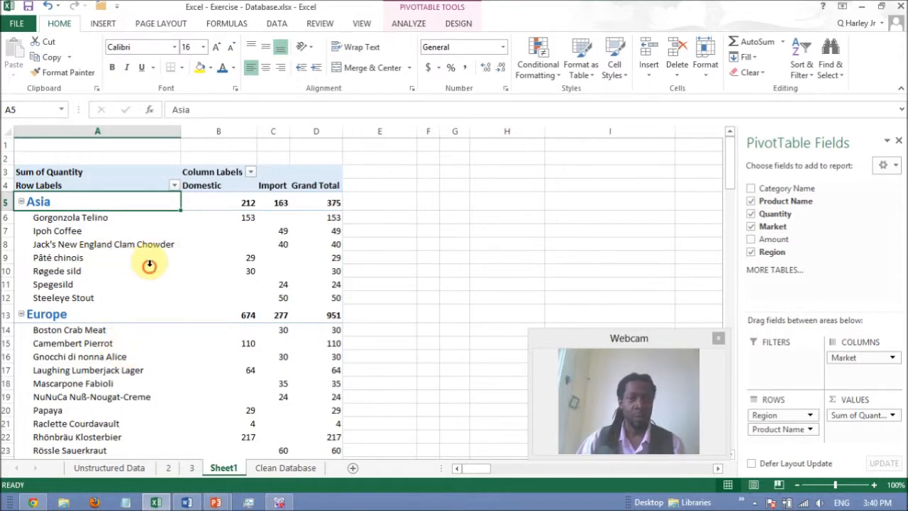
{"action": "left_click", "coordinate": [131, 259]}
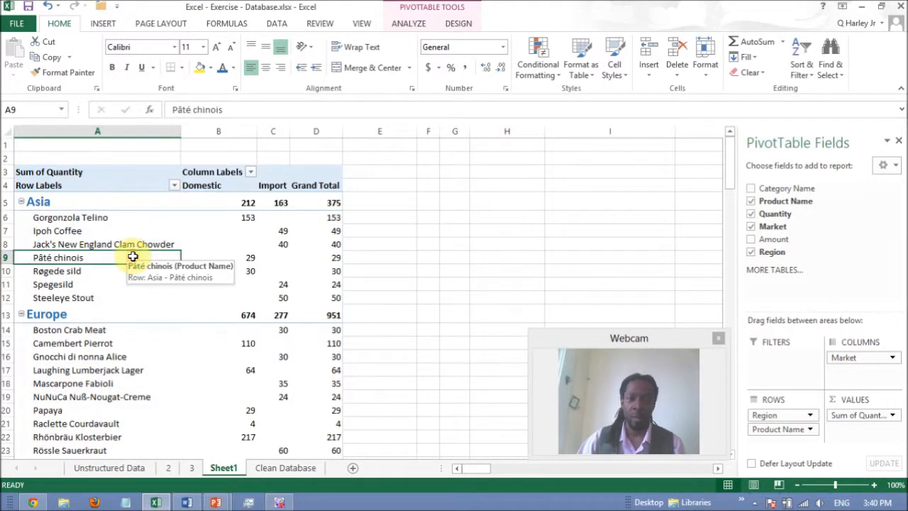
{"action": "left_click", "coordinate": [449, 263]}
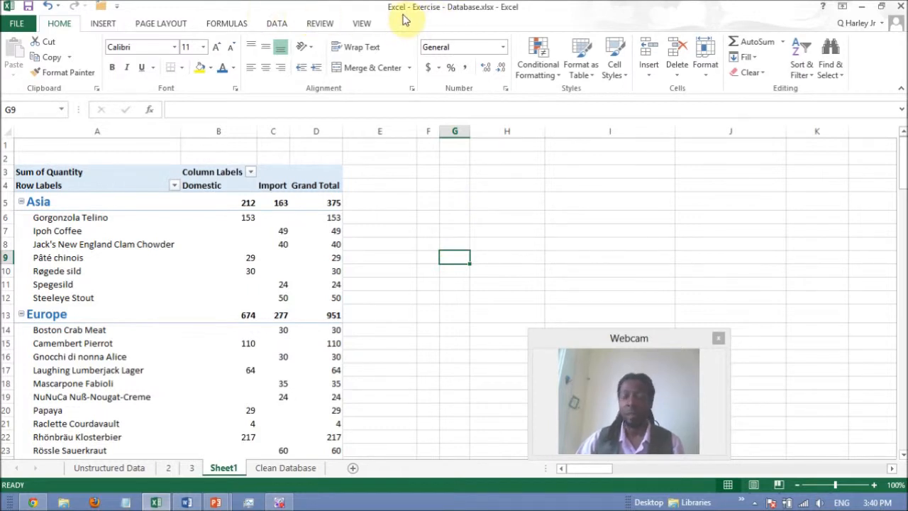
Step: Refresh the pivot table from its edited source data and look through the updated region groups
{"action": "left_click", "coordinate": [90, 248]}
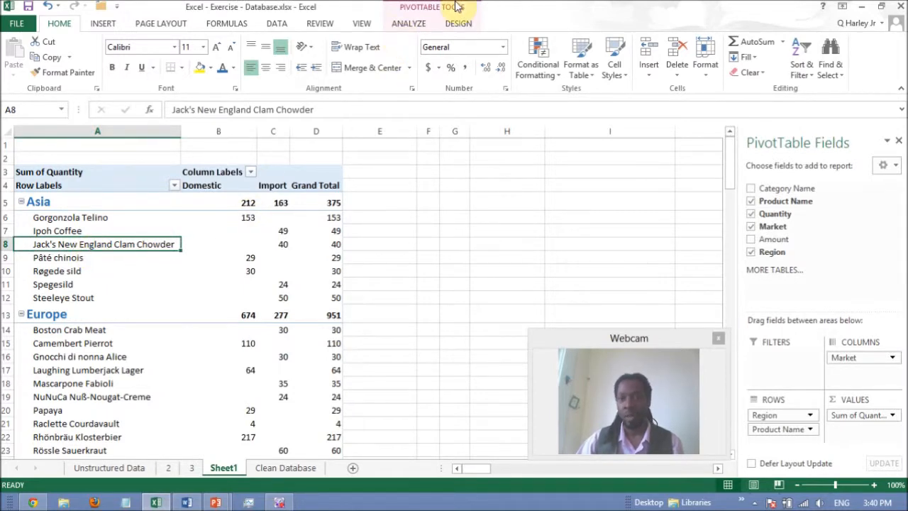
{"action": "left_click", "coordinate": [405, 27]}
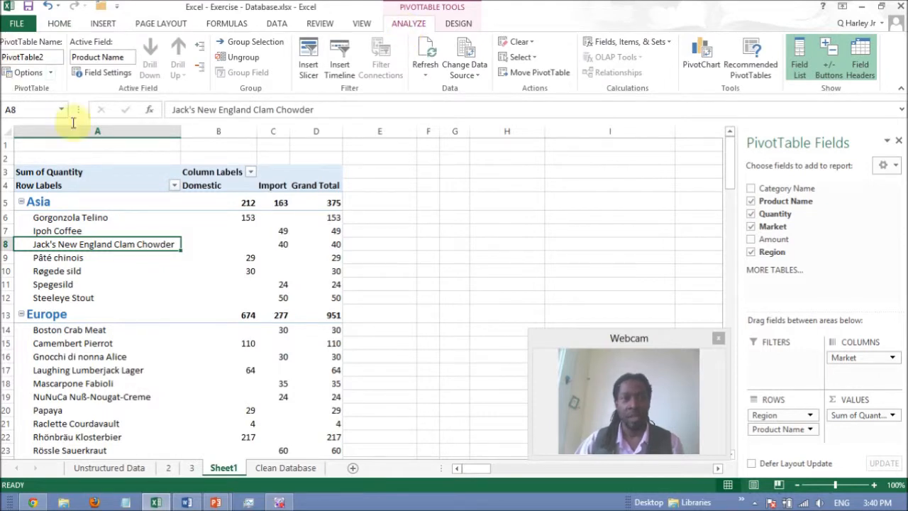
{"action": "left_click", "coordinate": [426, 49]}
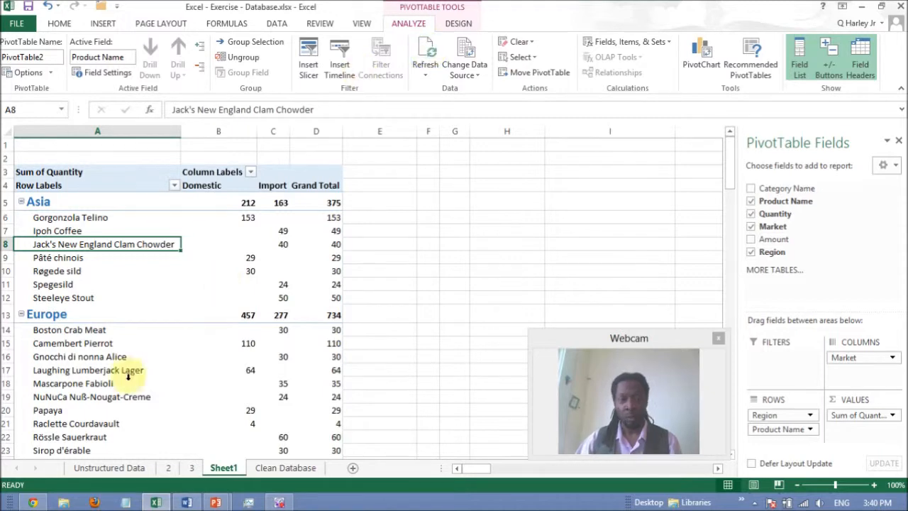
{"action": "scroll", "coordinate": [92, 369], "scroll_direction": "down", "scroll_amount": 12}
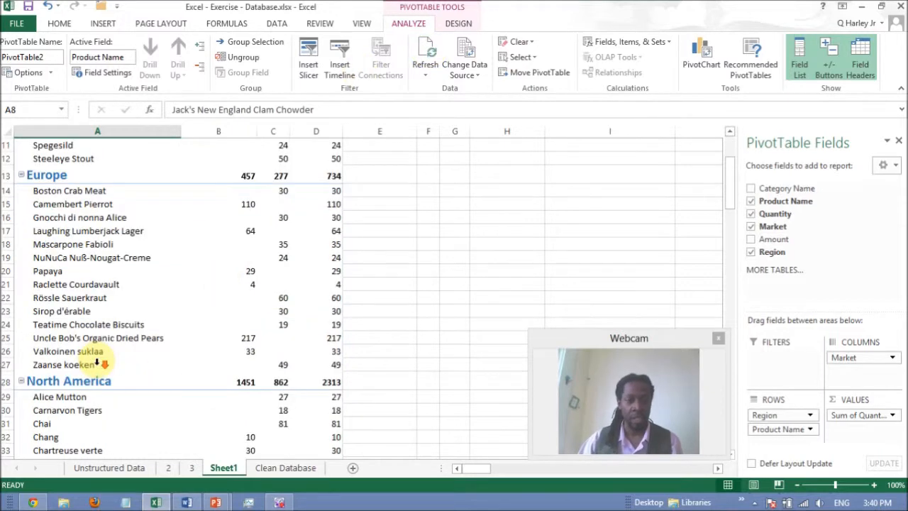
{"action": "scroll", "coordinate": [96, 363], "scroll_direction": "down", "scroll_amount": 10}
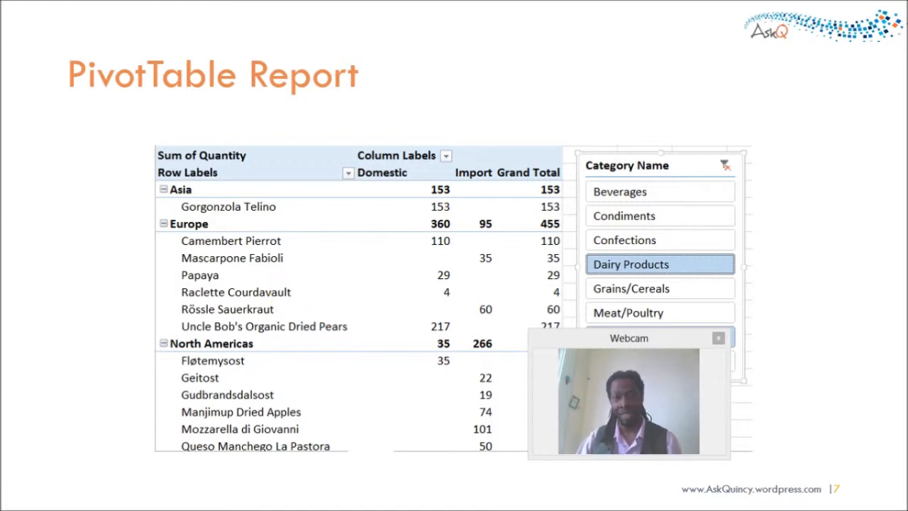
{"action": "left_click_drag", "start_coordinate": [653, 339], "coordinate": [812, 368]}
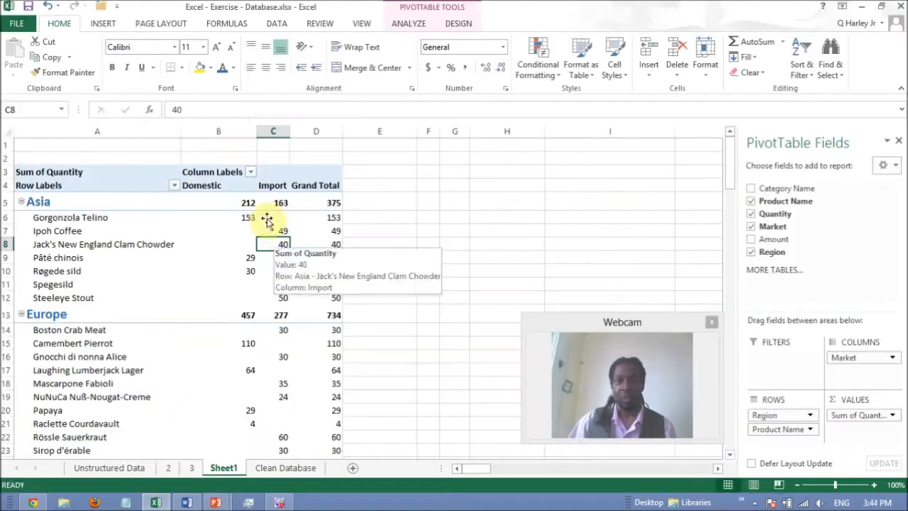
Step: Insert slicers for the Category Name and Market fields of the pivot table
{"action": "left_click", "coordinate": [409, 24]}
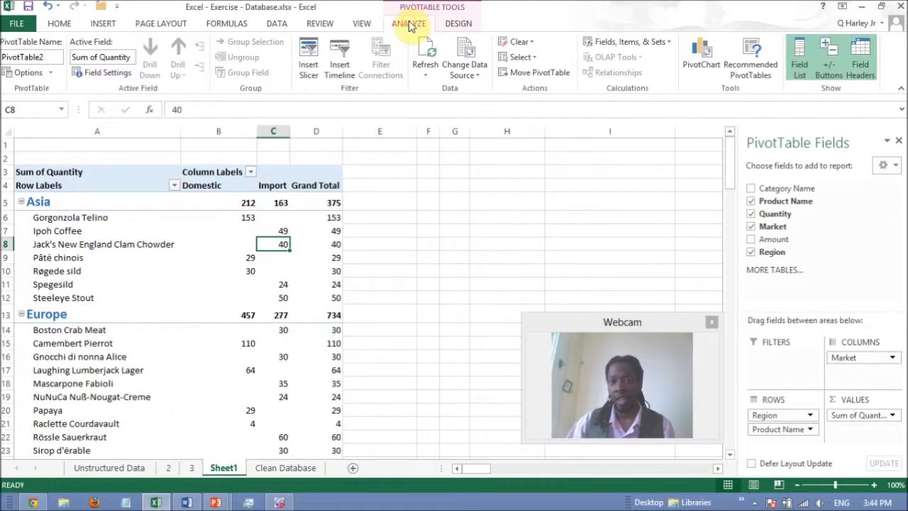
{"action": "left_click", "coordinate": [309, 61]}
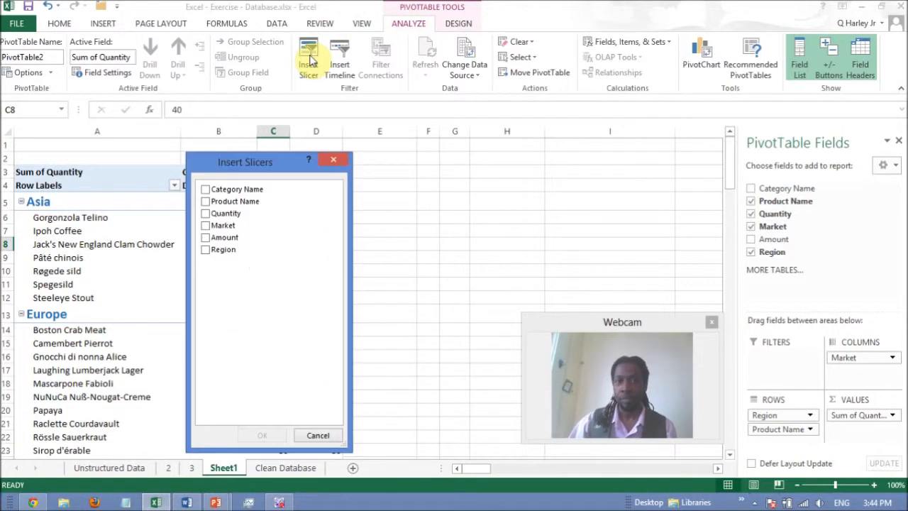
{"action": "left_click_drag", "start_coordinate": [284, 164], "coordinate": [376, 104]}
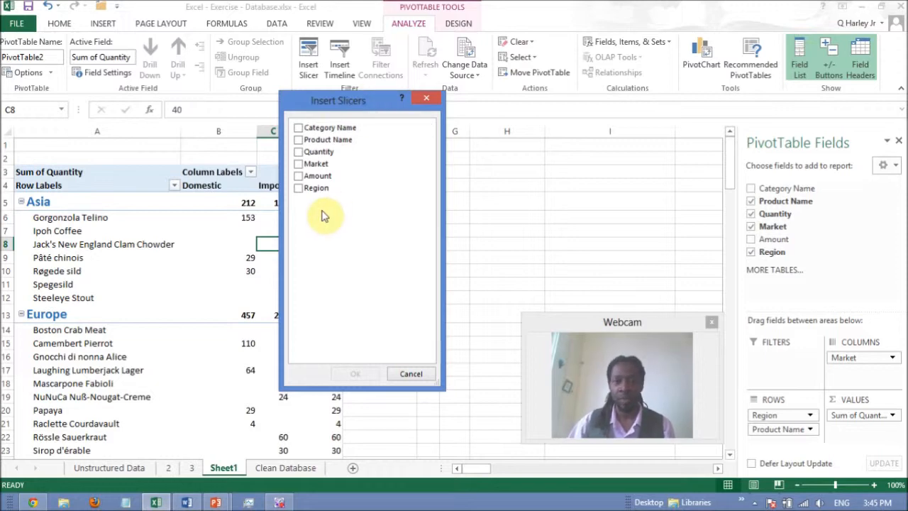
{"action": "left_click", "coordinate": [299, 128]}
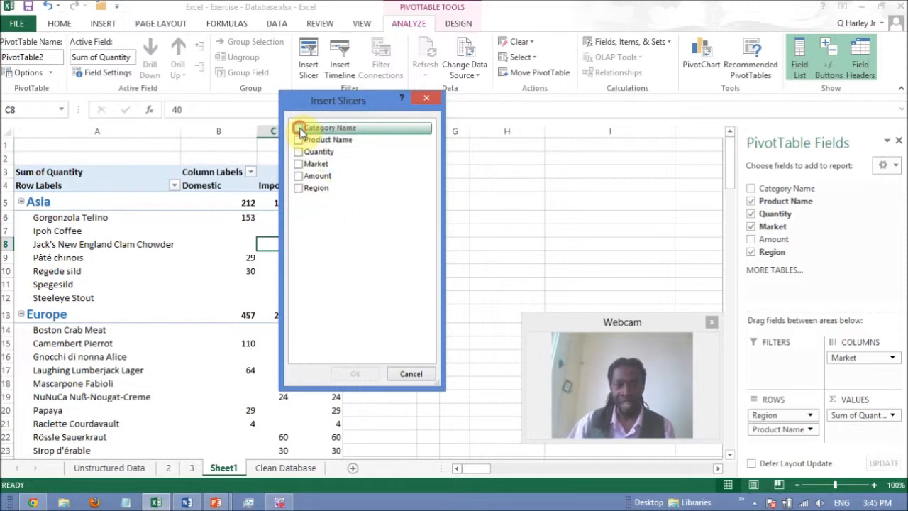
{"action": "left_click", "coordinate": [301, 164]}
{"action": "left_click", "coordinate": [360, 375]}
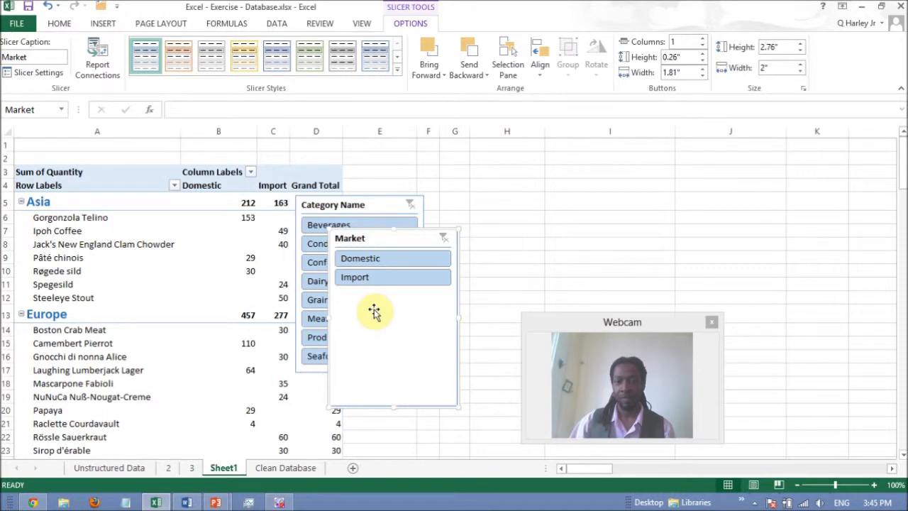
Step: Separate the overlapping slicers, placing Category Name next to the pivot table and Market beyond it
{"action": "left_click_drag", "start_coordinate": [395, 243], "coordinate": [537, 177]}
{"action": "left_click", "coordinate": [386, 204]}
{"action": "left_click_drag", "start_coordinate": [405, 189], "coordinate": [437, 155]}
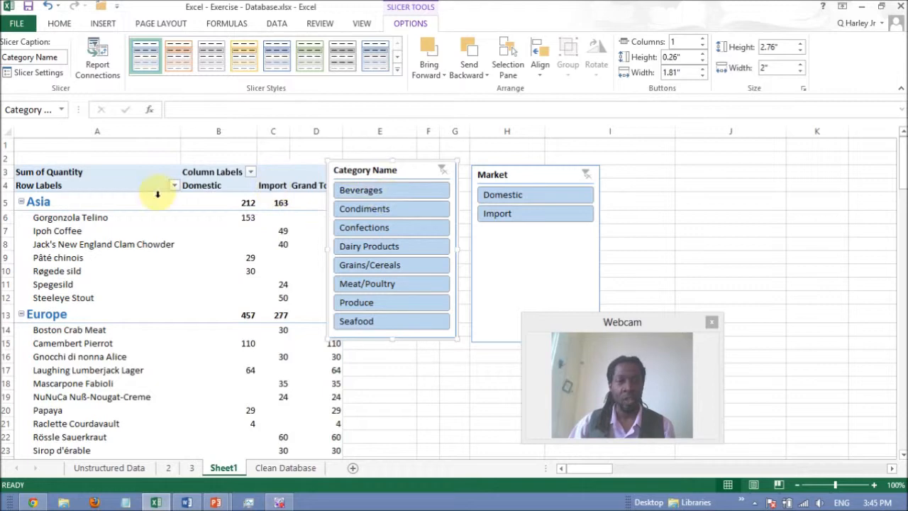
Step: Filter the pivot table with the slicers to the Import market and the Beverages and Condiments categories
{"action": "left_click", "coordinate": [370, 188]}
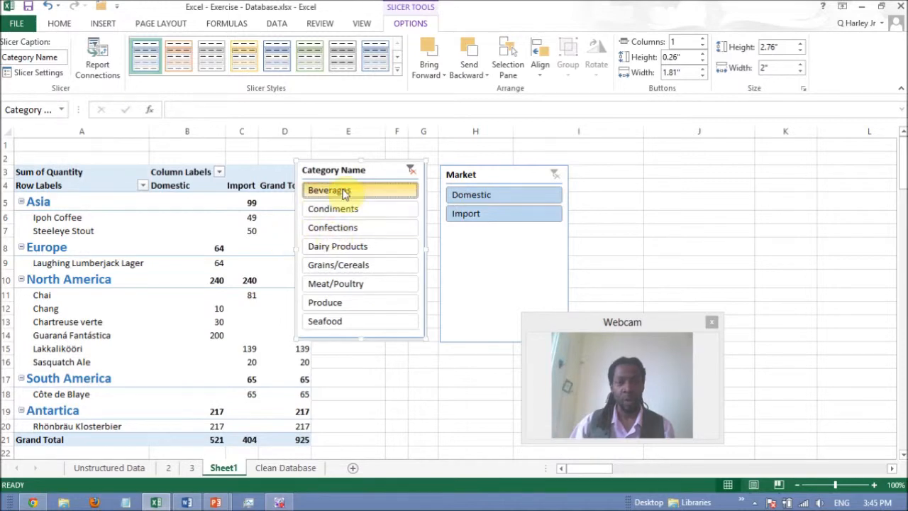
{"action": "left_click", "coordinate": [492, 214]}
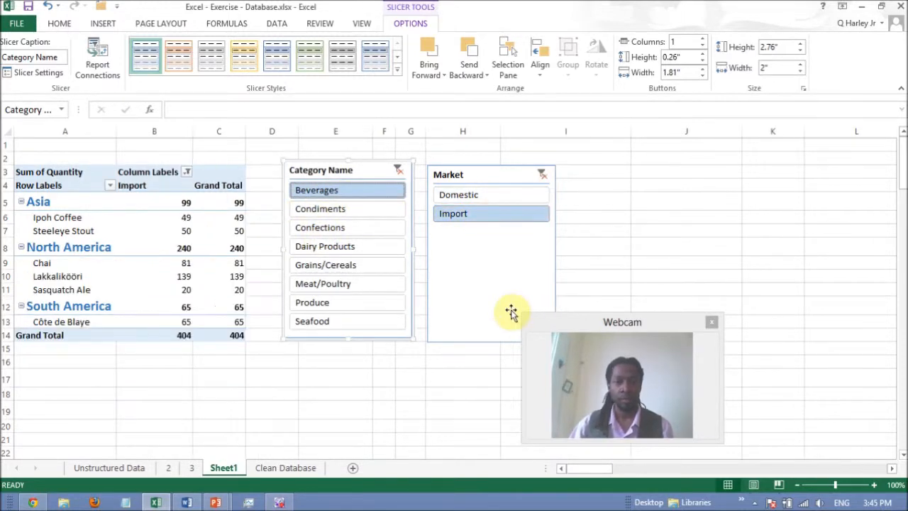
{"action": "left_click", "coordinate": [328, 214]}
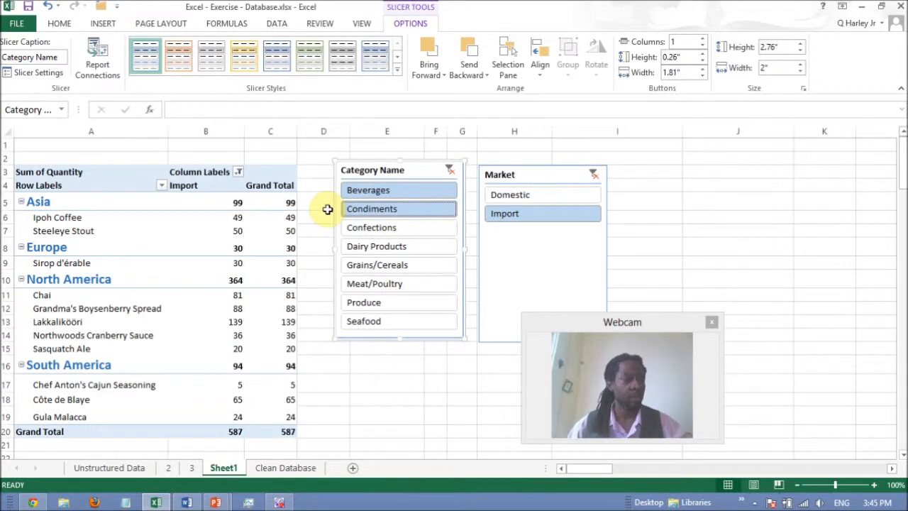